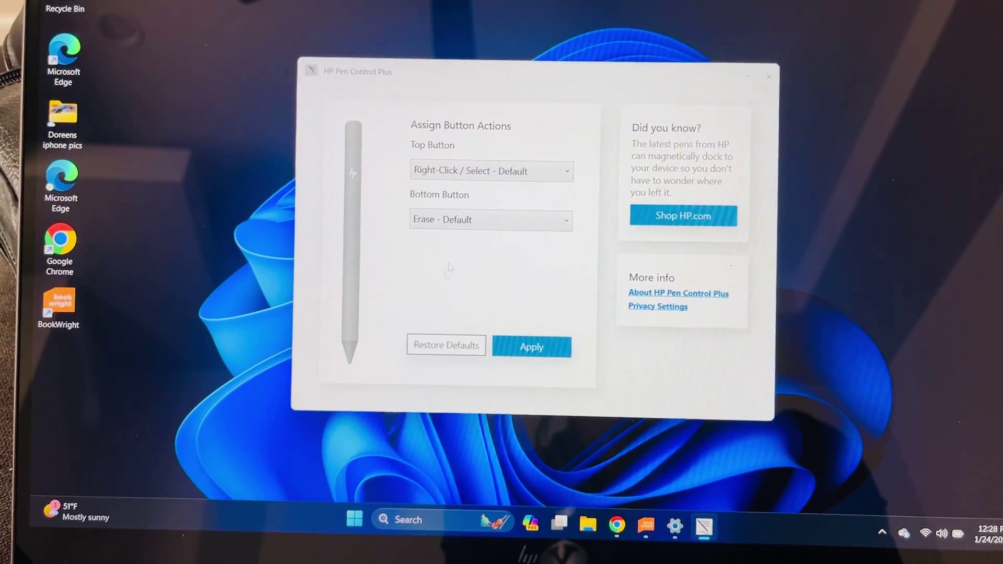
click(458, 233)
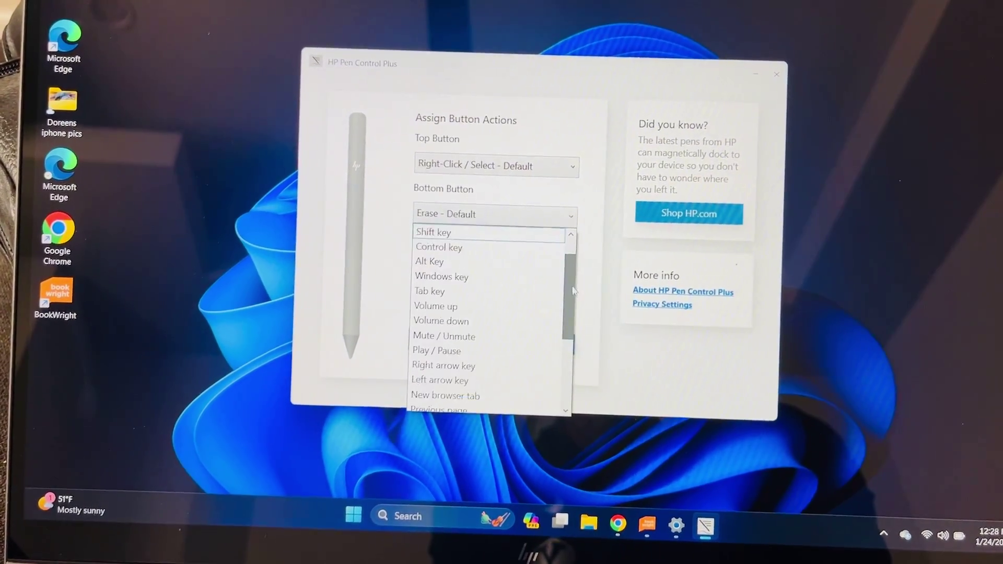
drag(572, 270, 580, 357)
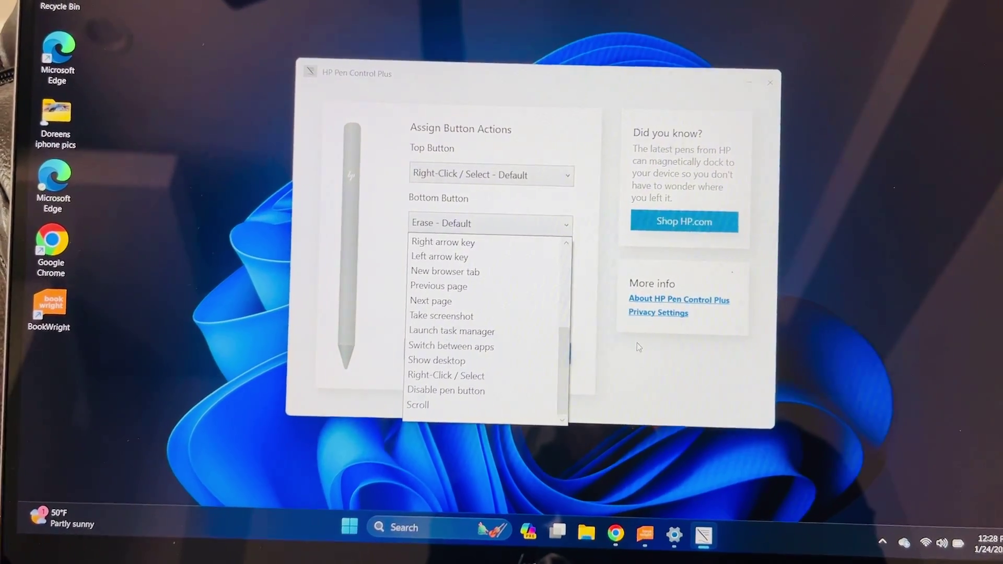
click(636, 350)
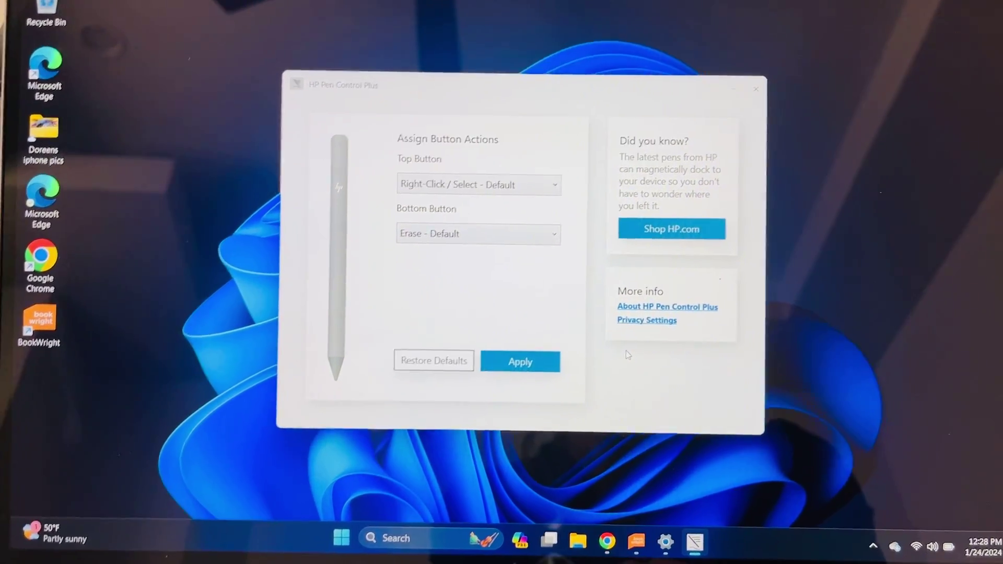